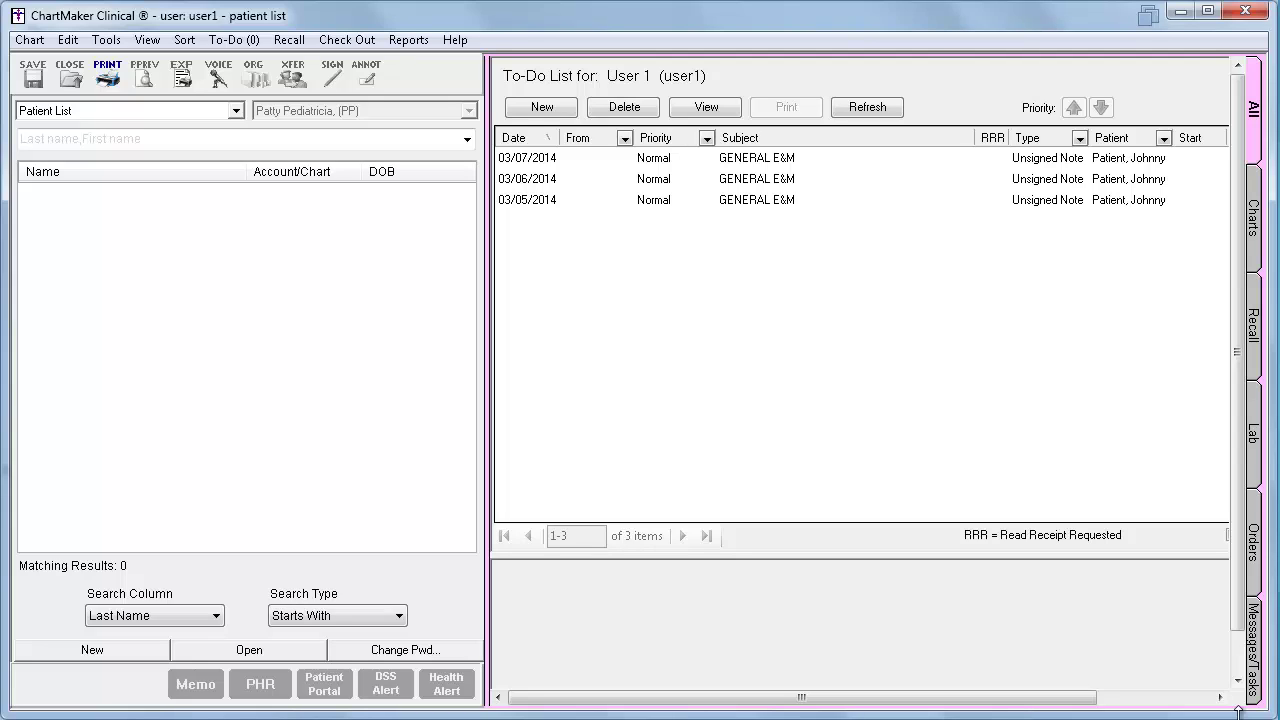
Open the Meaningful Use Dashboard from the Reports menu.
click(426, 42)
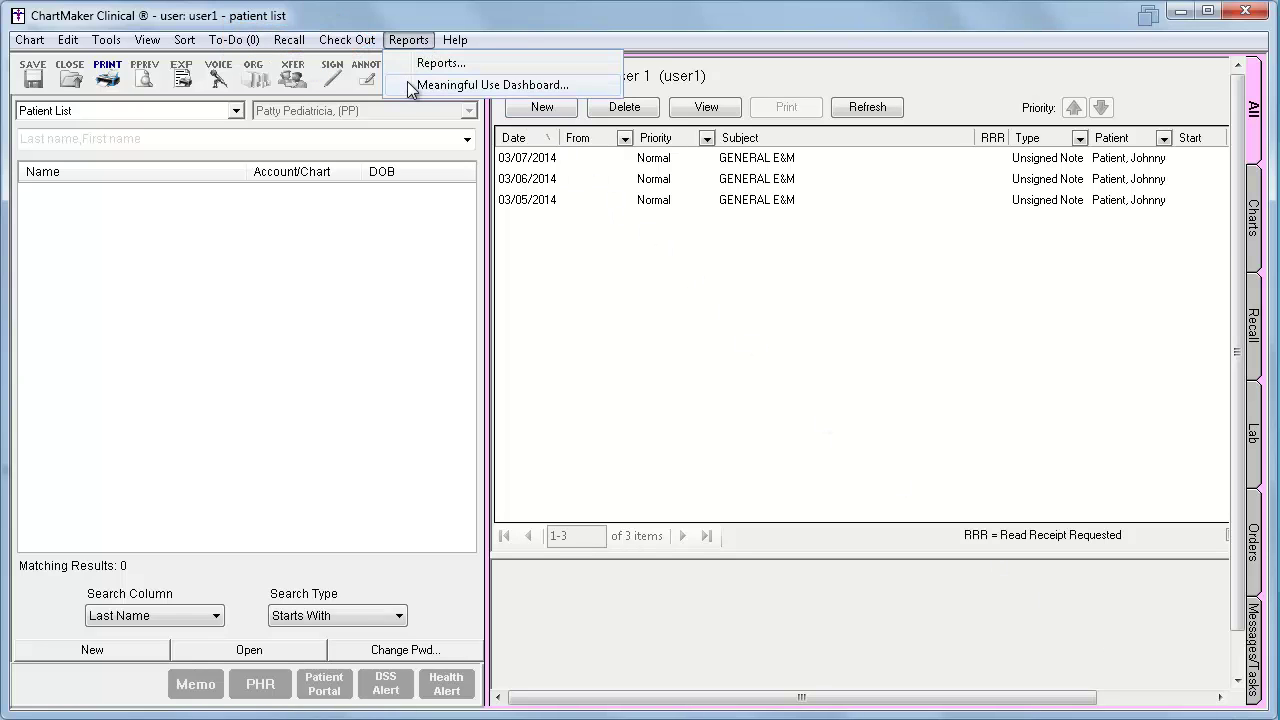
click(480, 85)
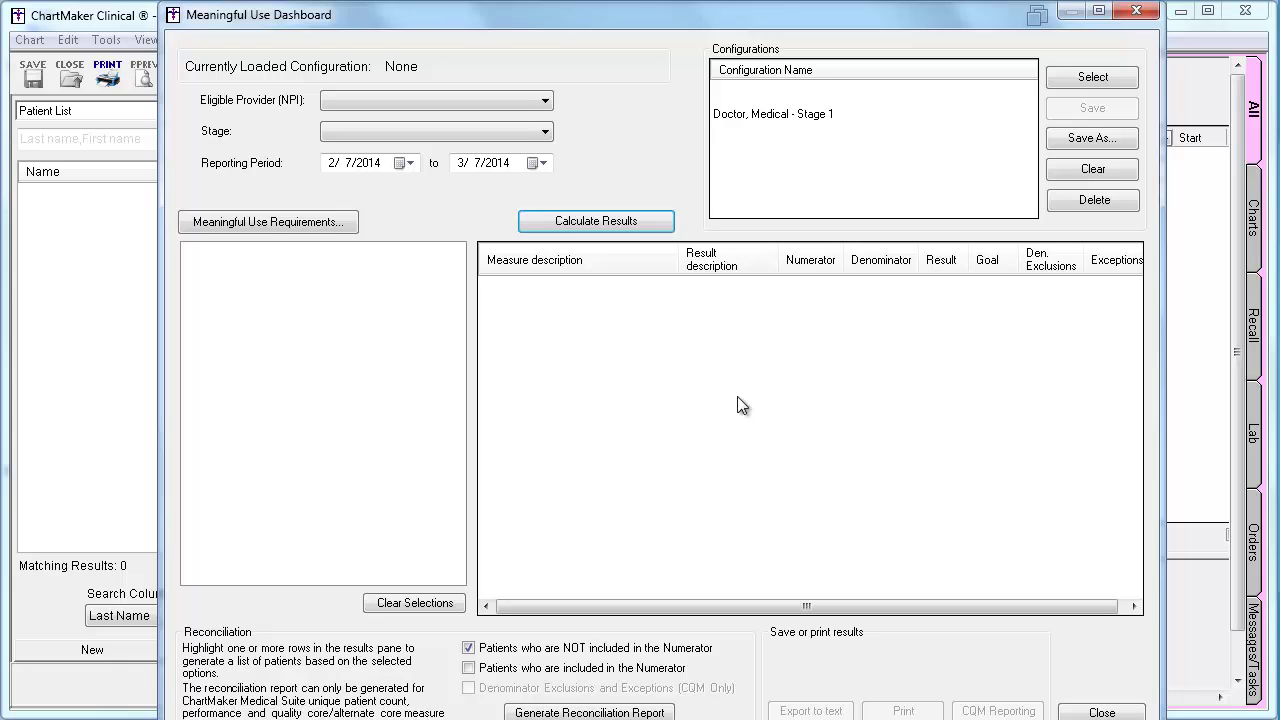
Select the first listed eligible provider and leave the Stage dropdown unchosen.
click(545, 101)
click(540, 120)
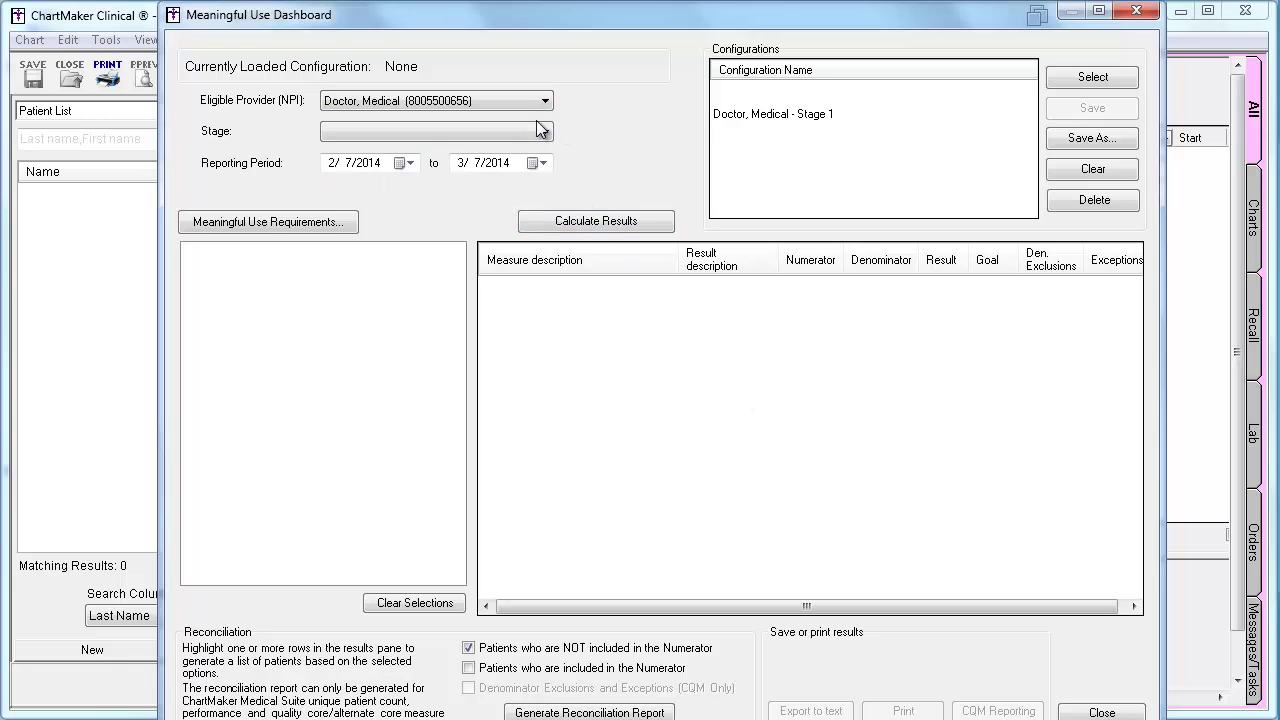
click(547, 131)
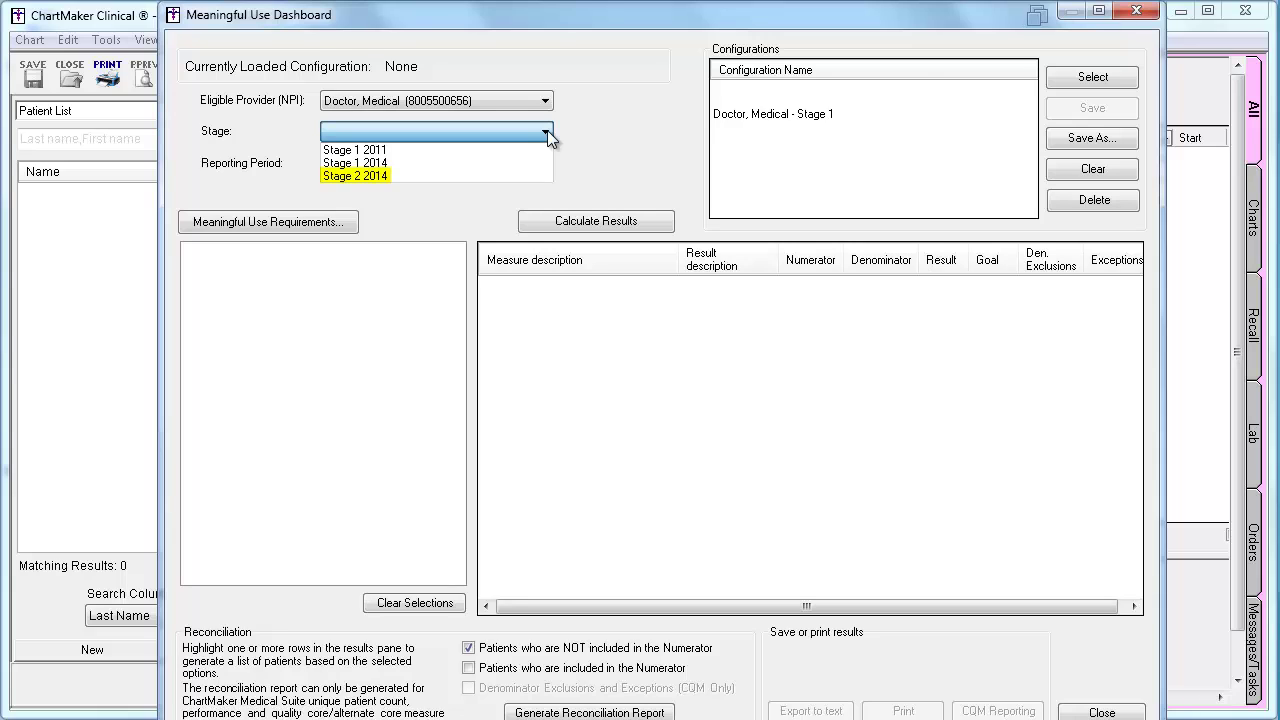
click(547, 130)
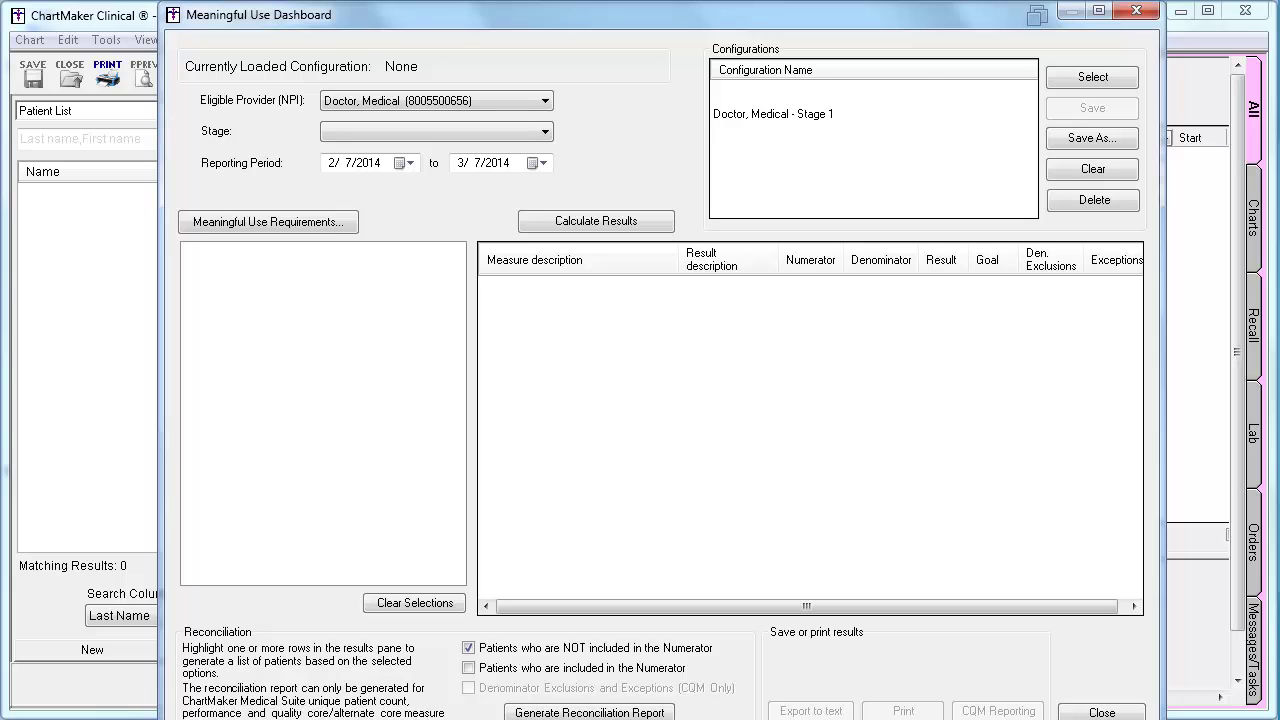
Load the saved Stage 1 configuration to preview it, then clear all dashboard settings.
click(754, 116)
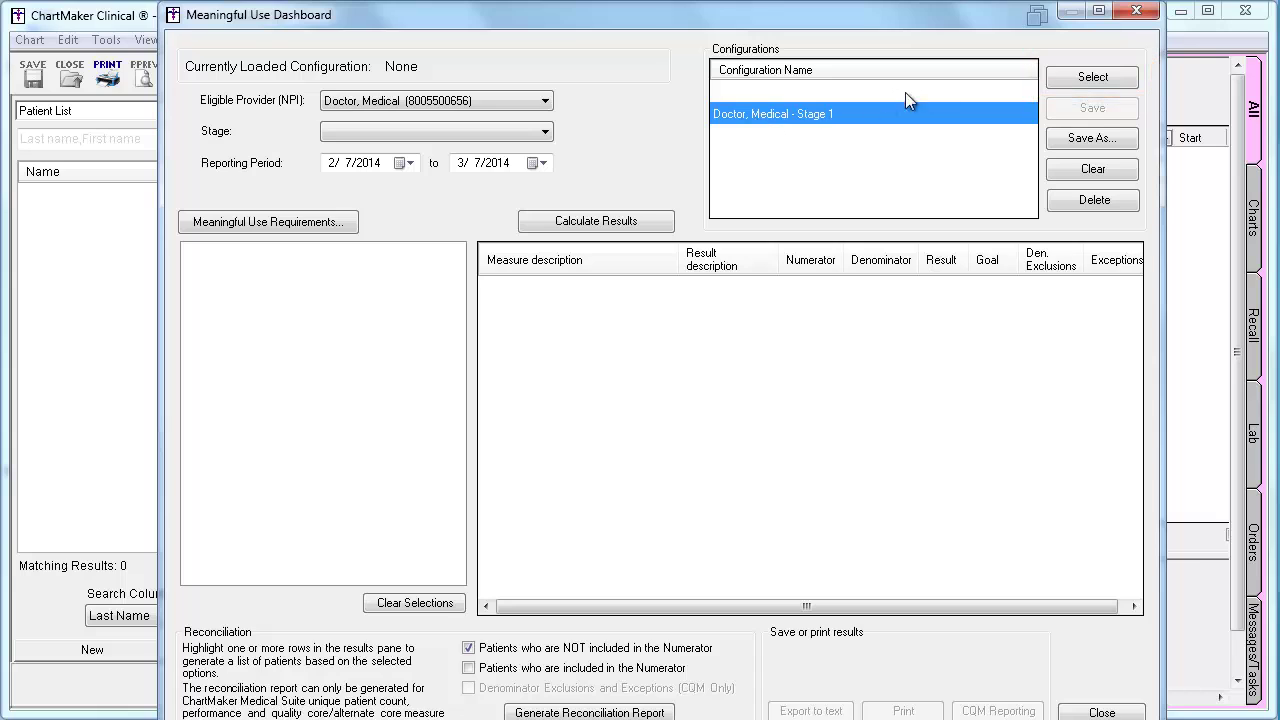
click(1068, 82)
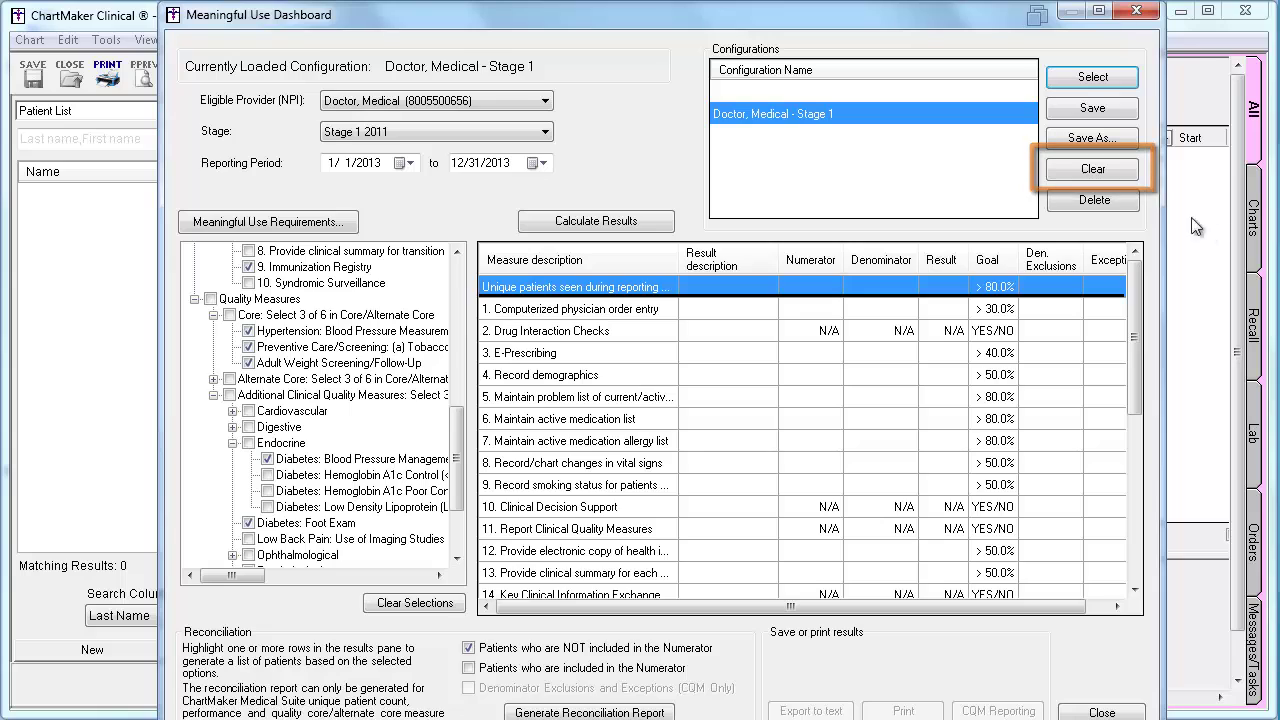
click(1095, 172)
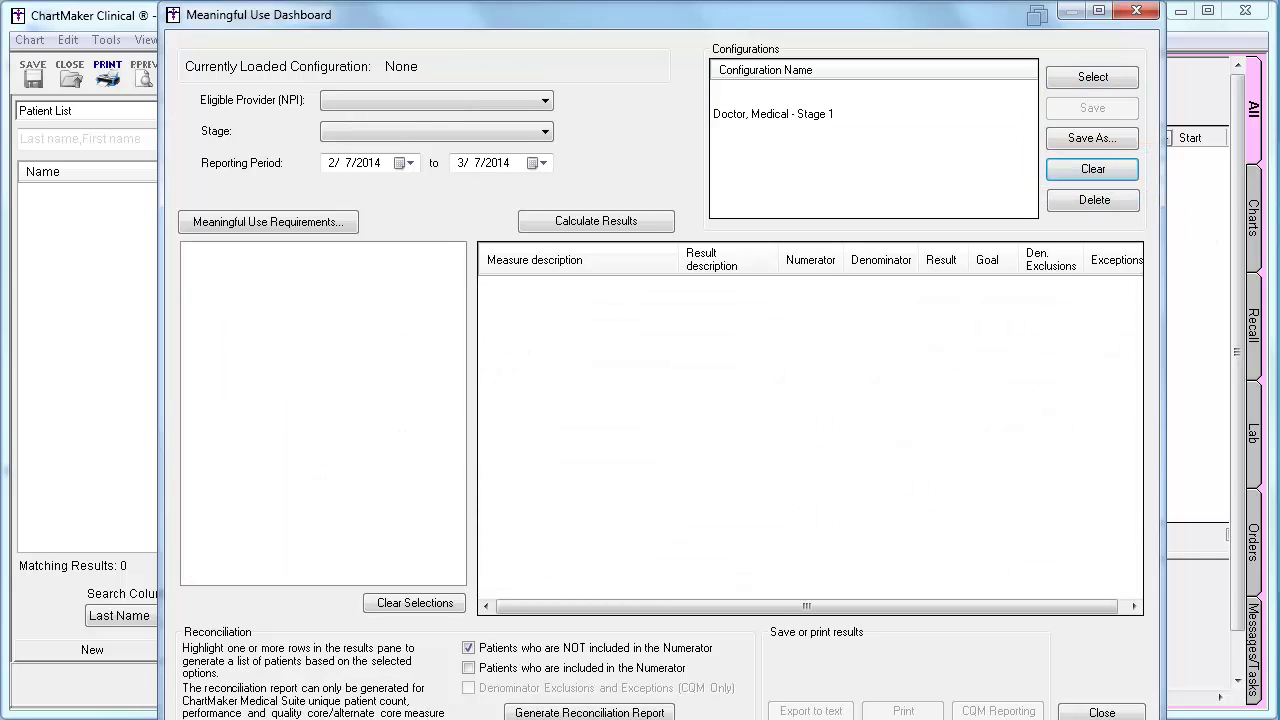
click(798, 114)
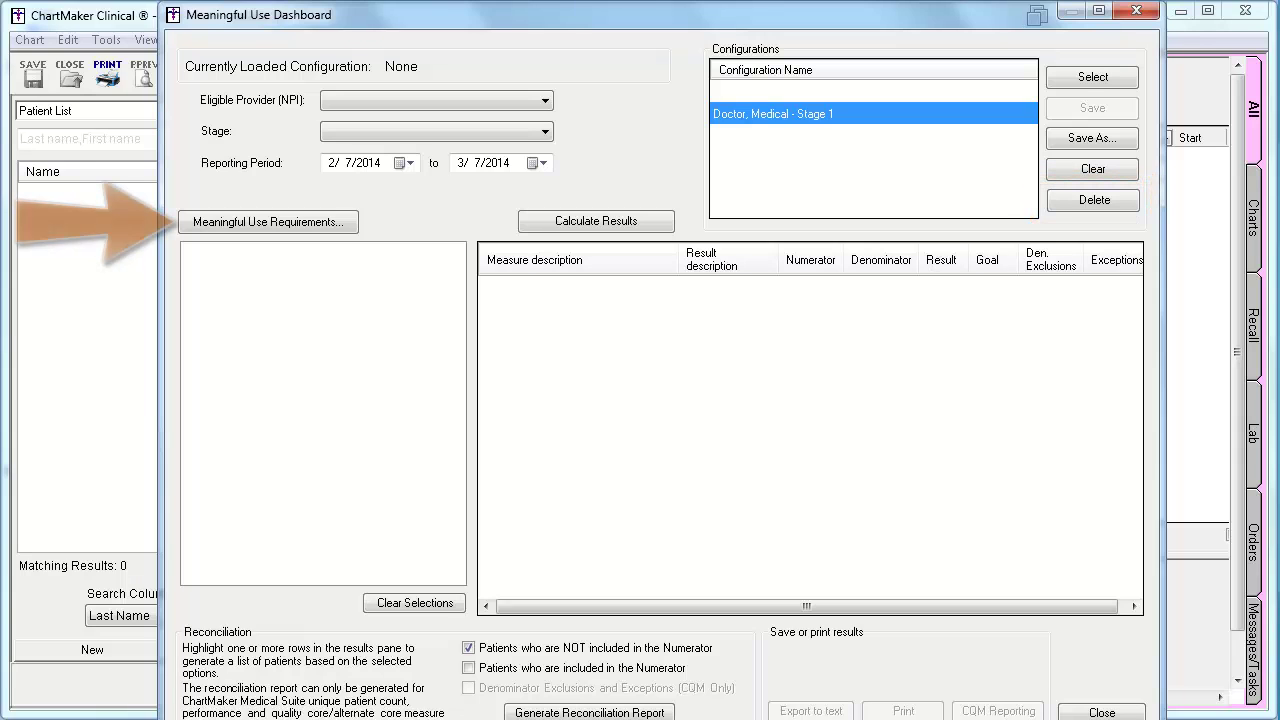
click(327, 224)
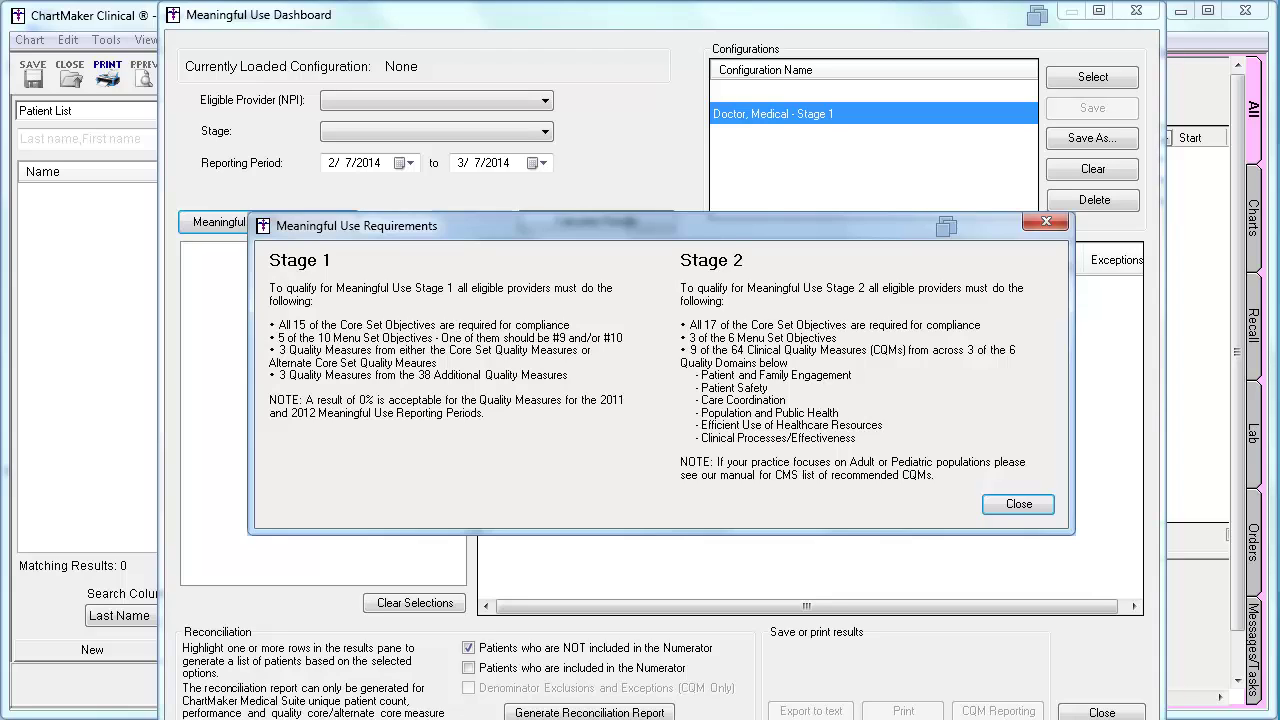
click(1019, 504)
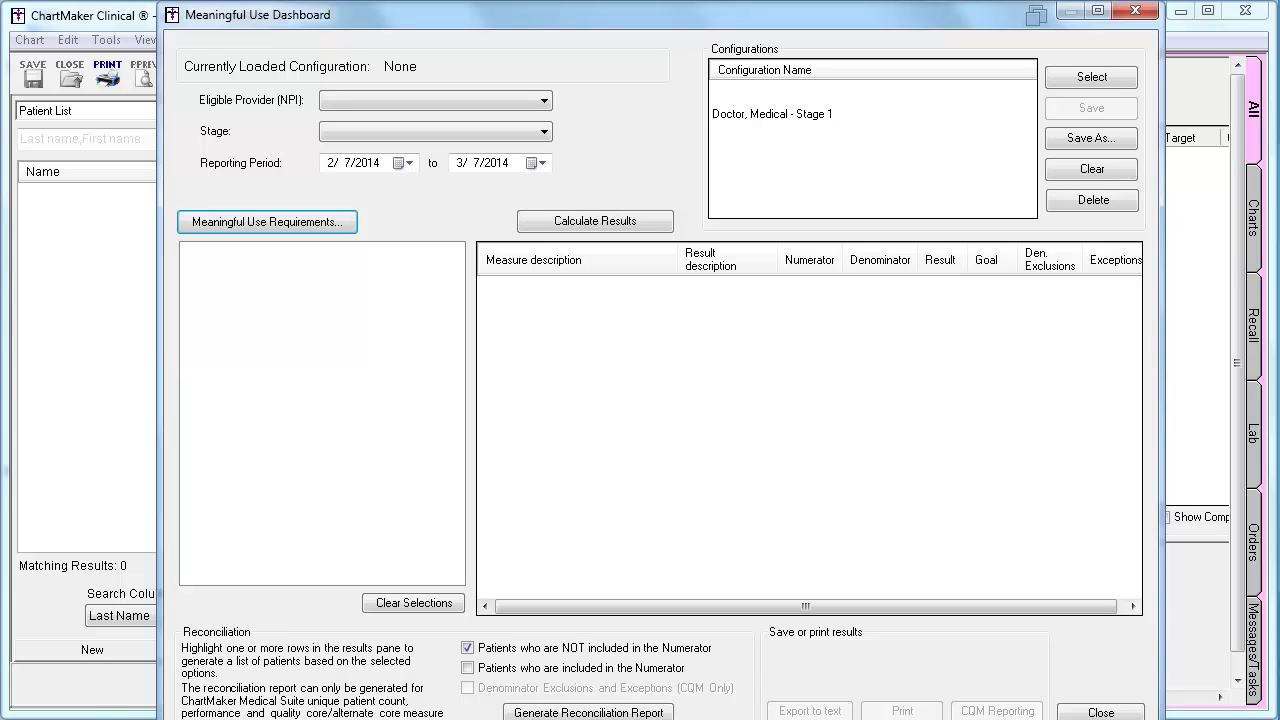
Choose the first listed eligible provider and Stage 2 2014.
click(543, 101)
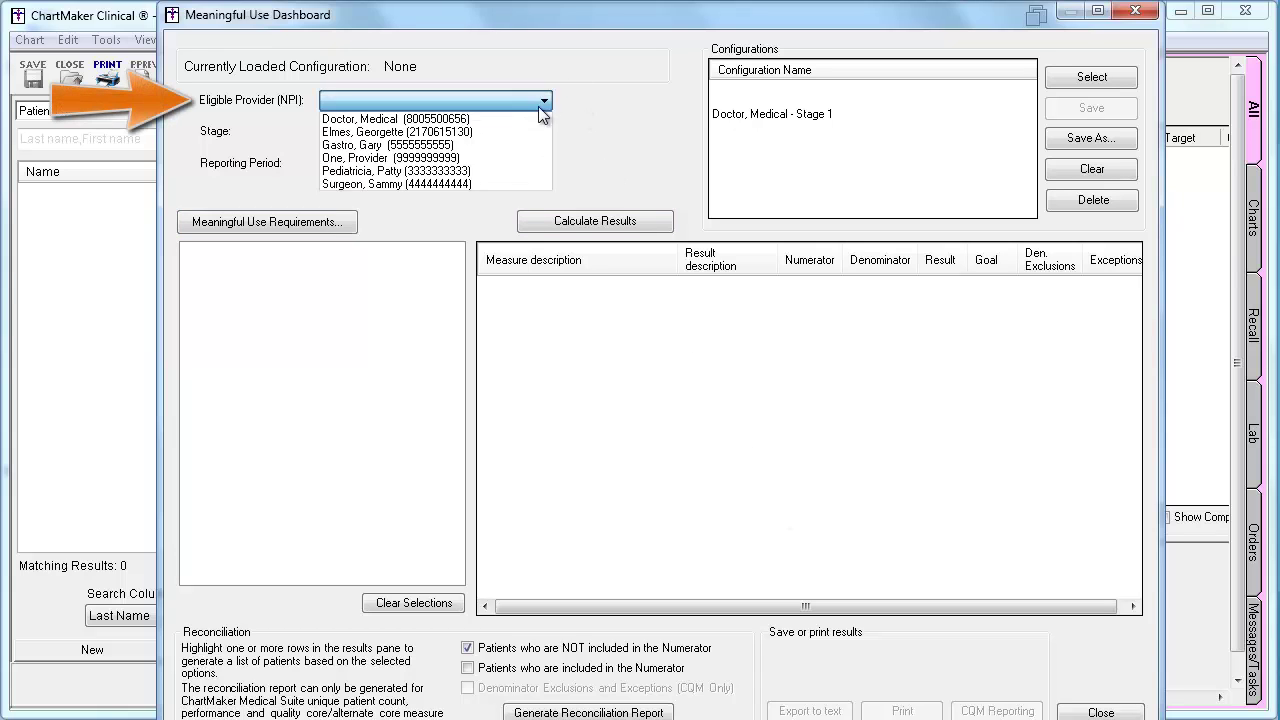
click(538, 119)
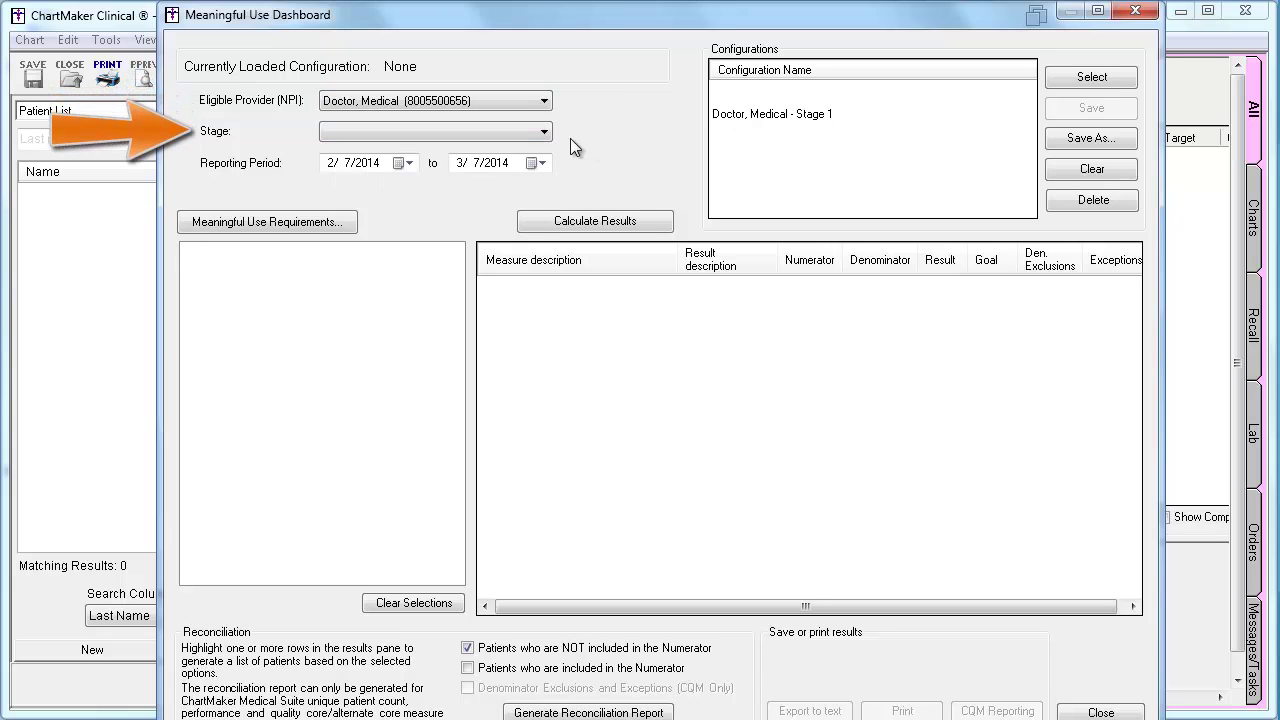
click(544, 131)
click(531, 174)
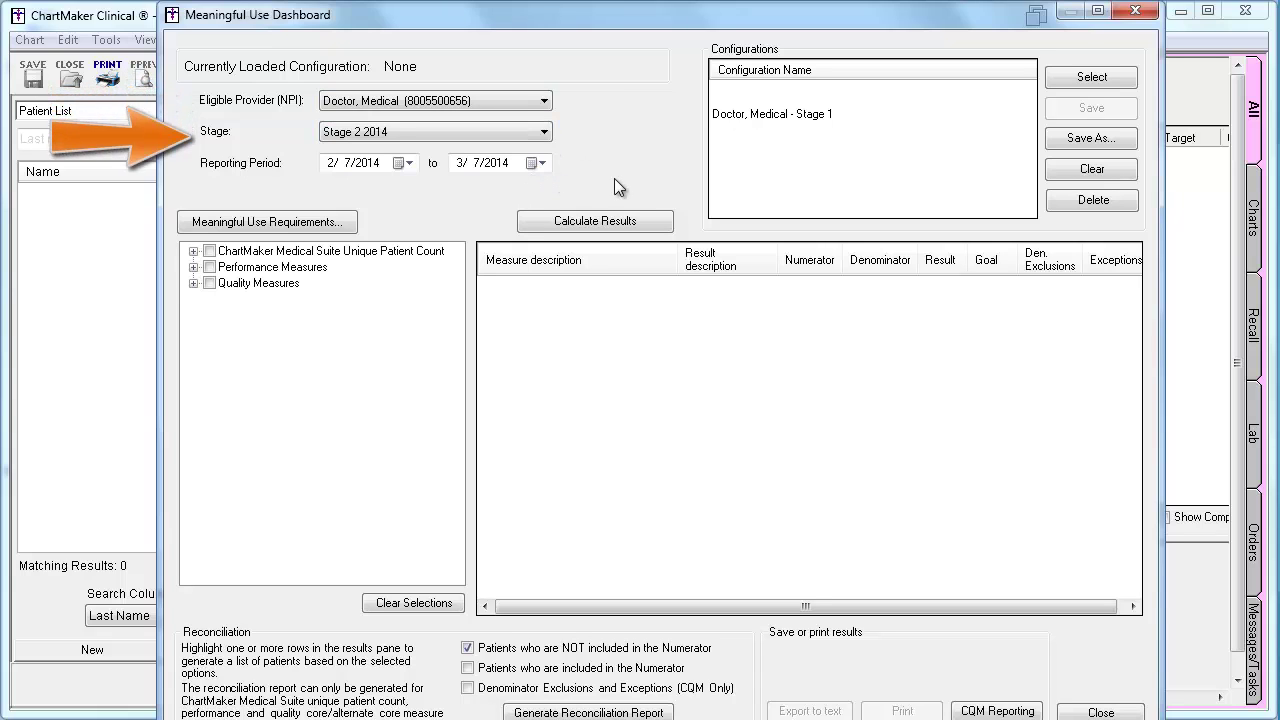
Change the reporting start date to 1/1/2014 and expand Performance Measures.
click(331, 164)
text(1)
key(Right)
text(1)
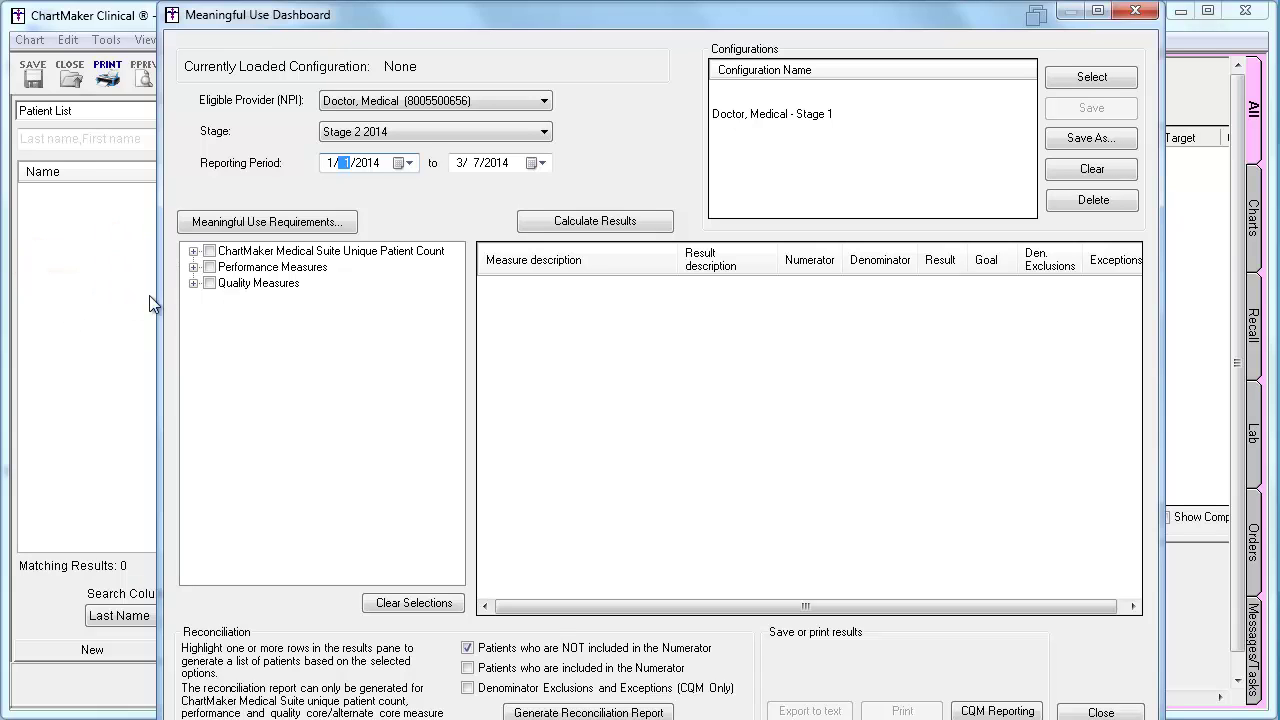
click(193, 268)
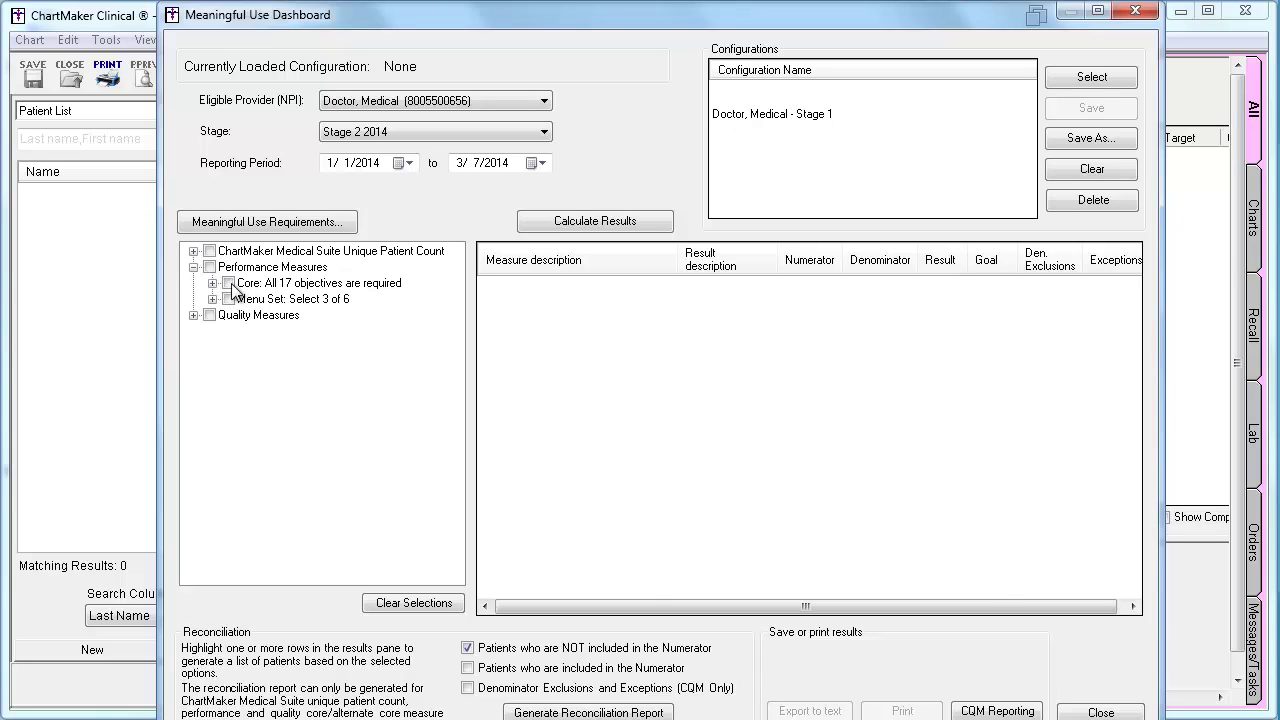
click(229, 284)
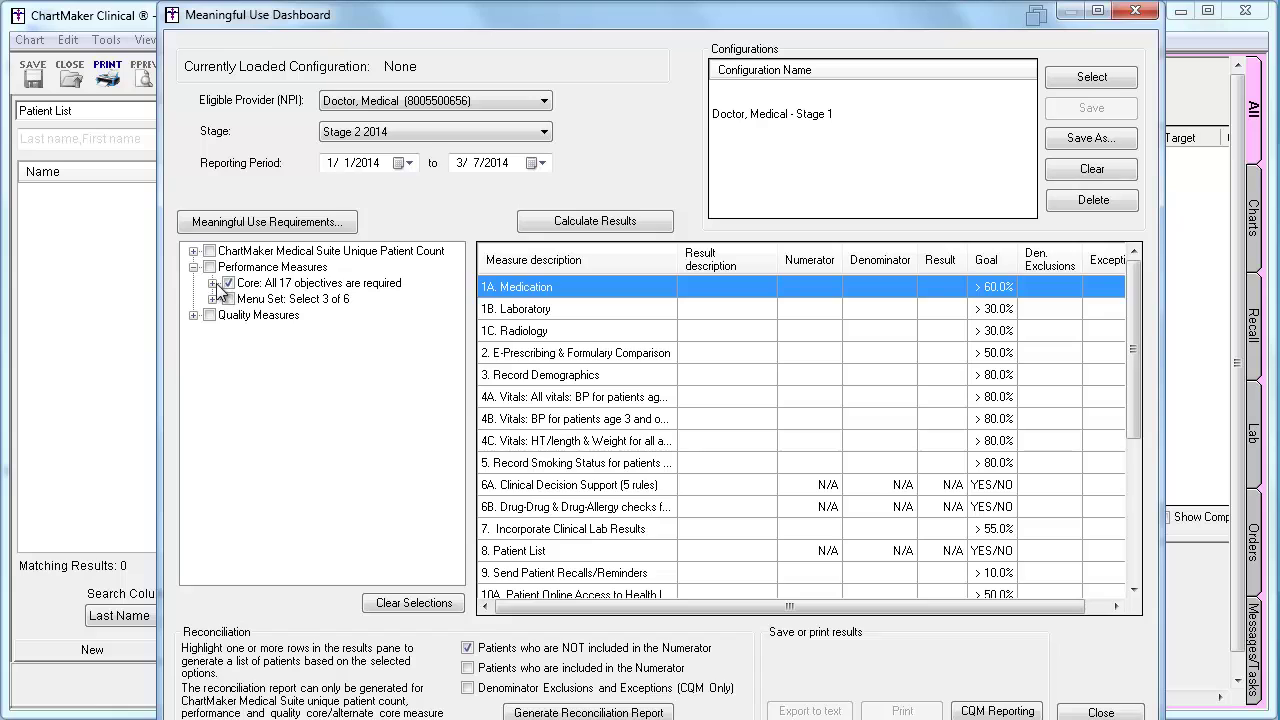
click(214, 284)
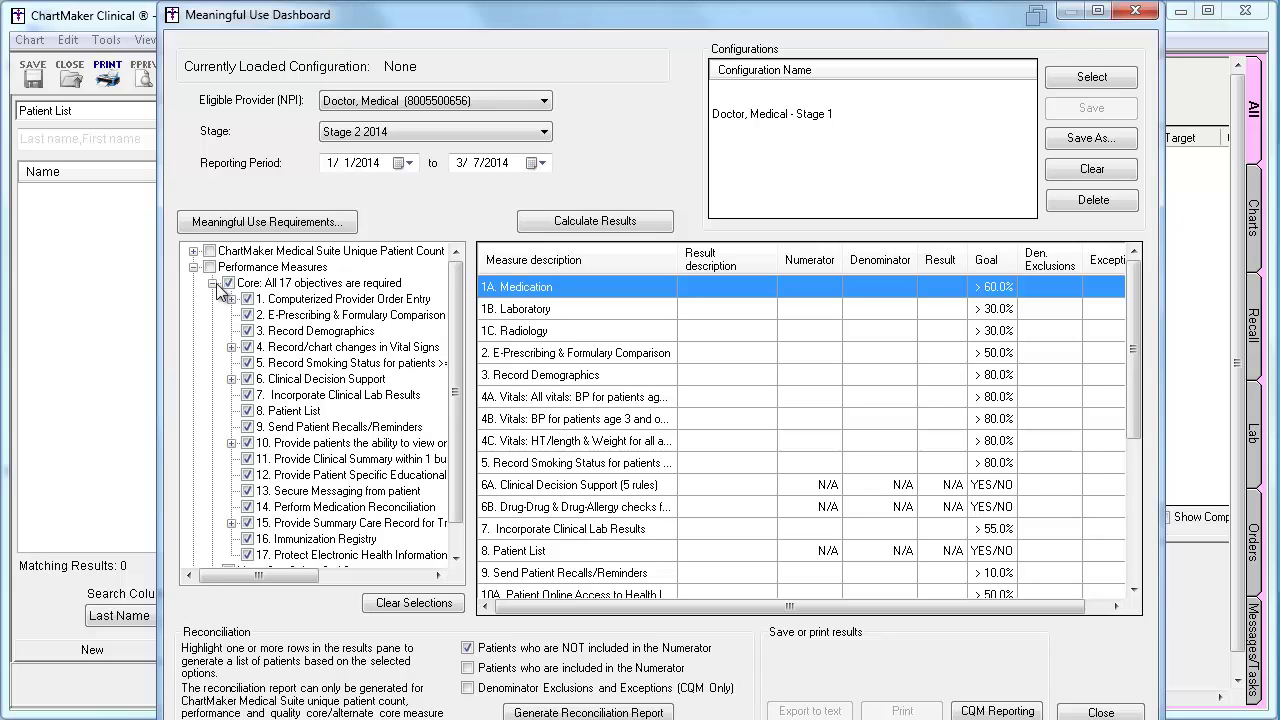
click(247, 555)
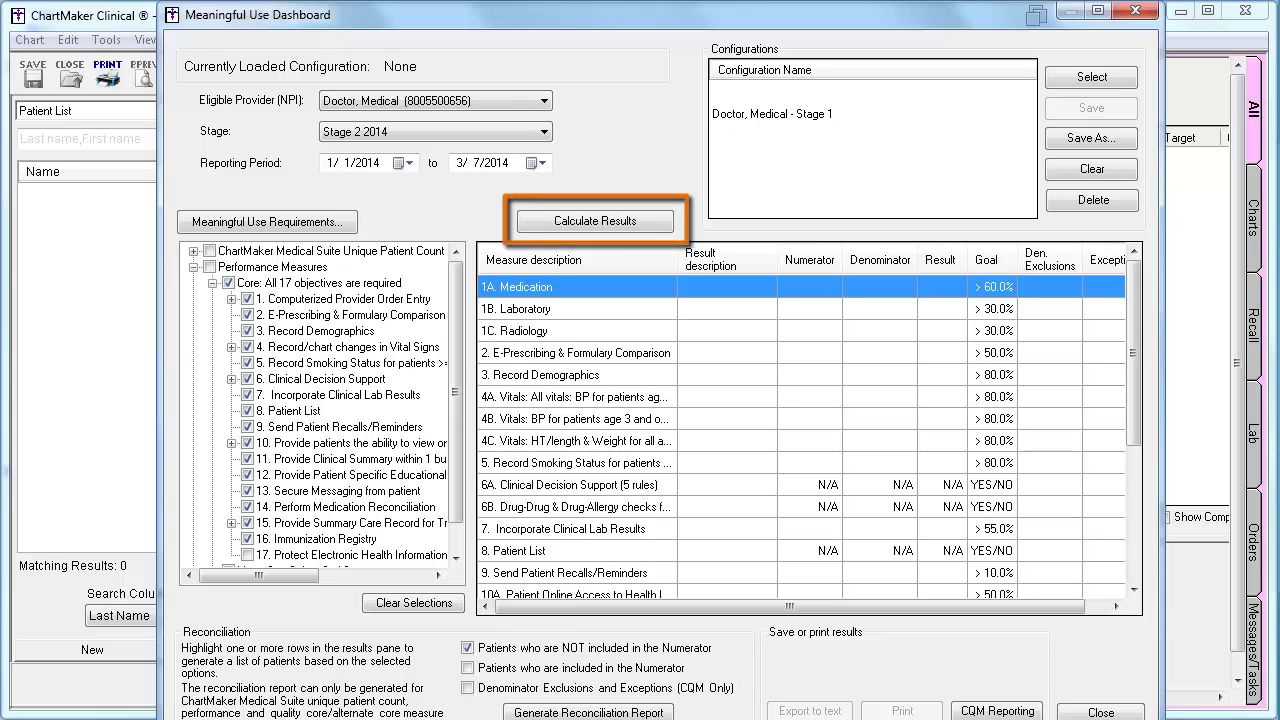
click(593, 227)
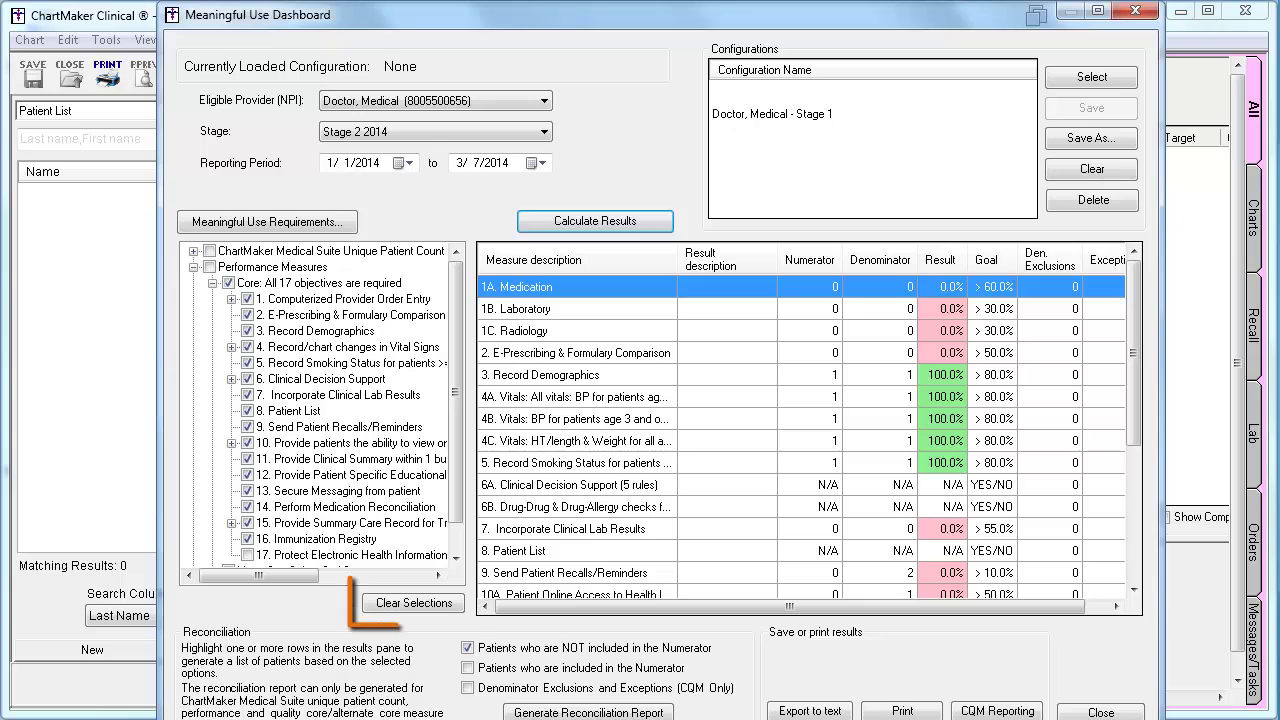
click(414, 603)
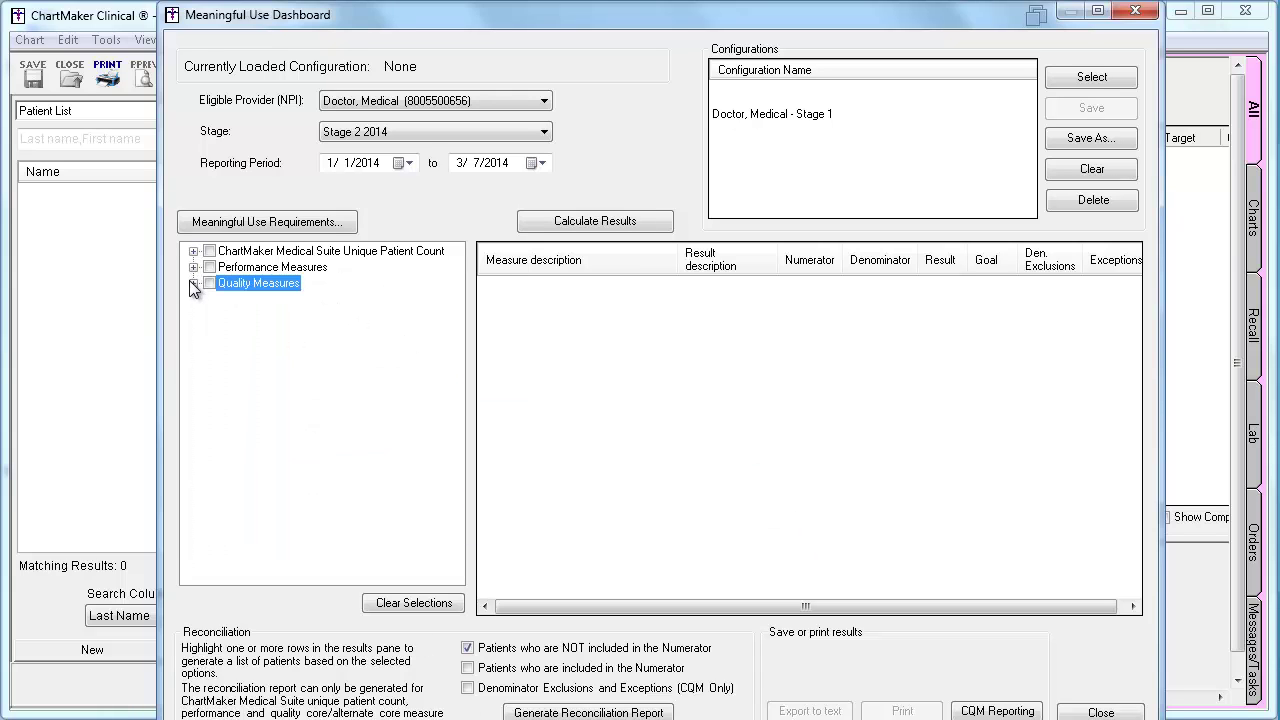
Expand the Quality Measures categories and tick NQF0018-Controlling High Blood Pressure.
click(193, 283)
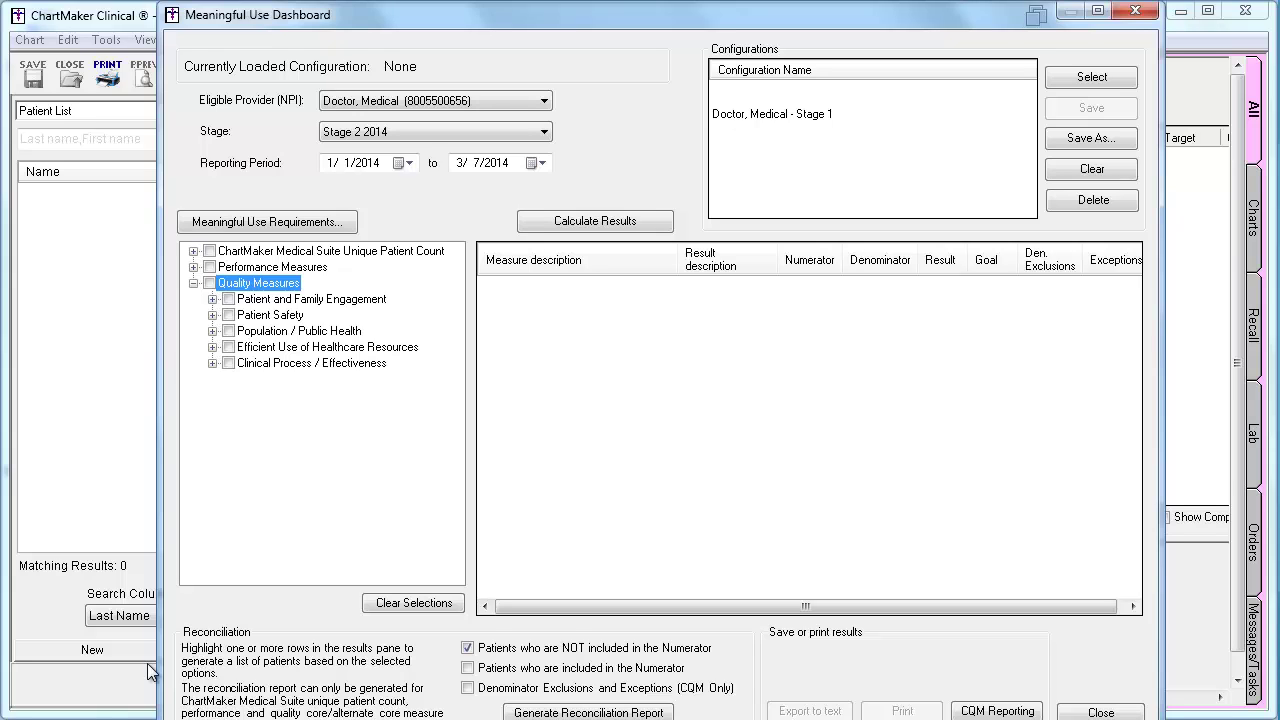
click(212, 299)
click(212, 331)
click(212, 363)
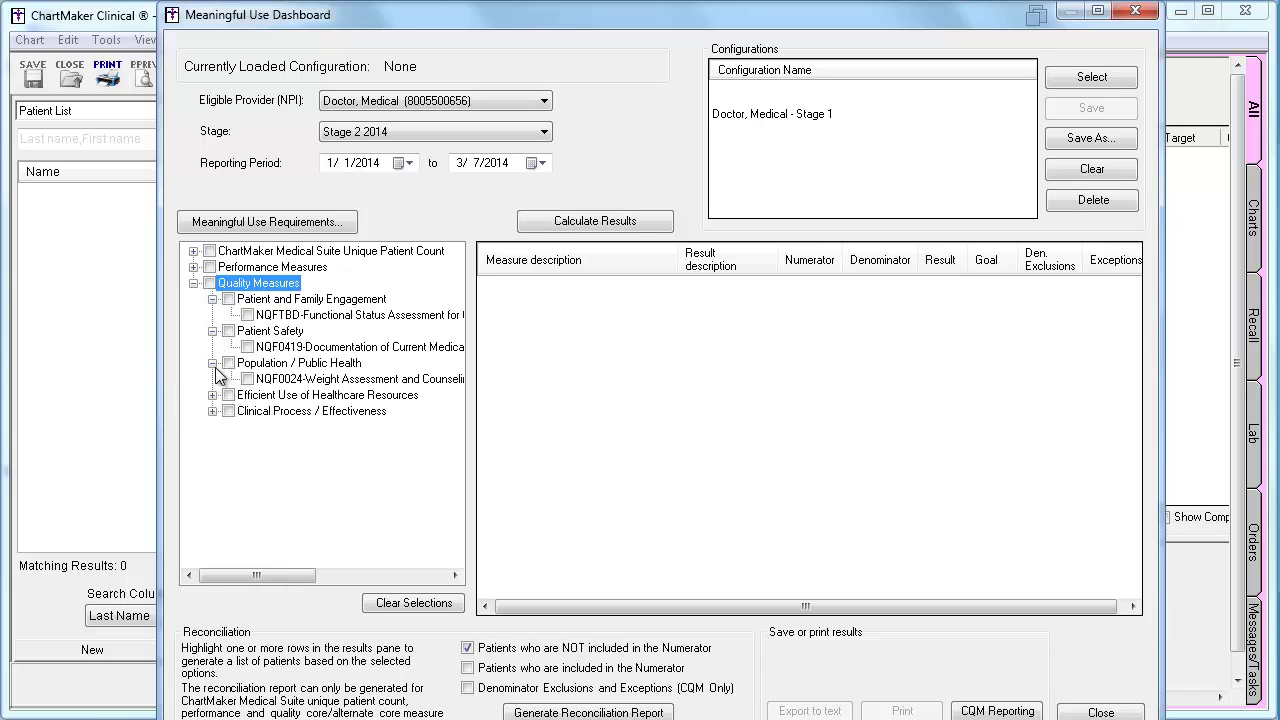
click(212, 395)
click(212, 443)
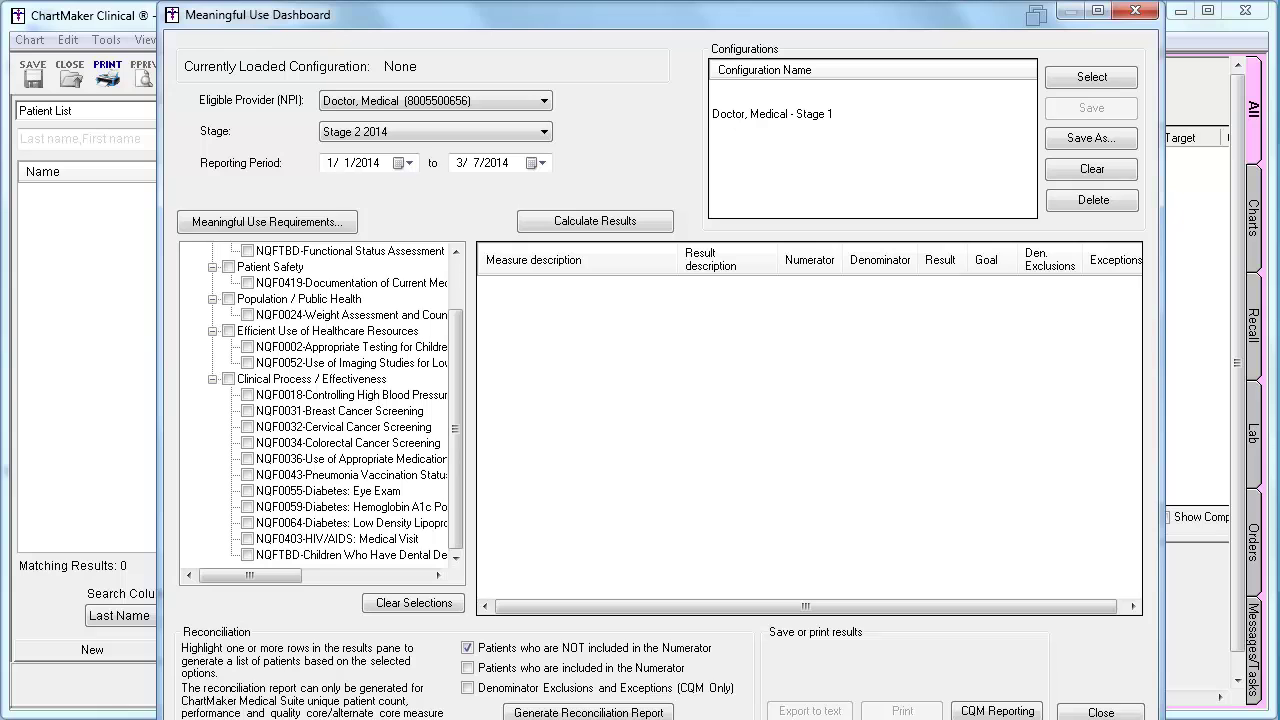
click(247, 395)
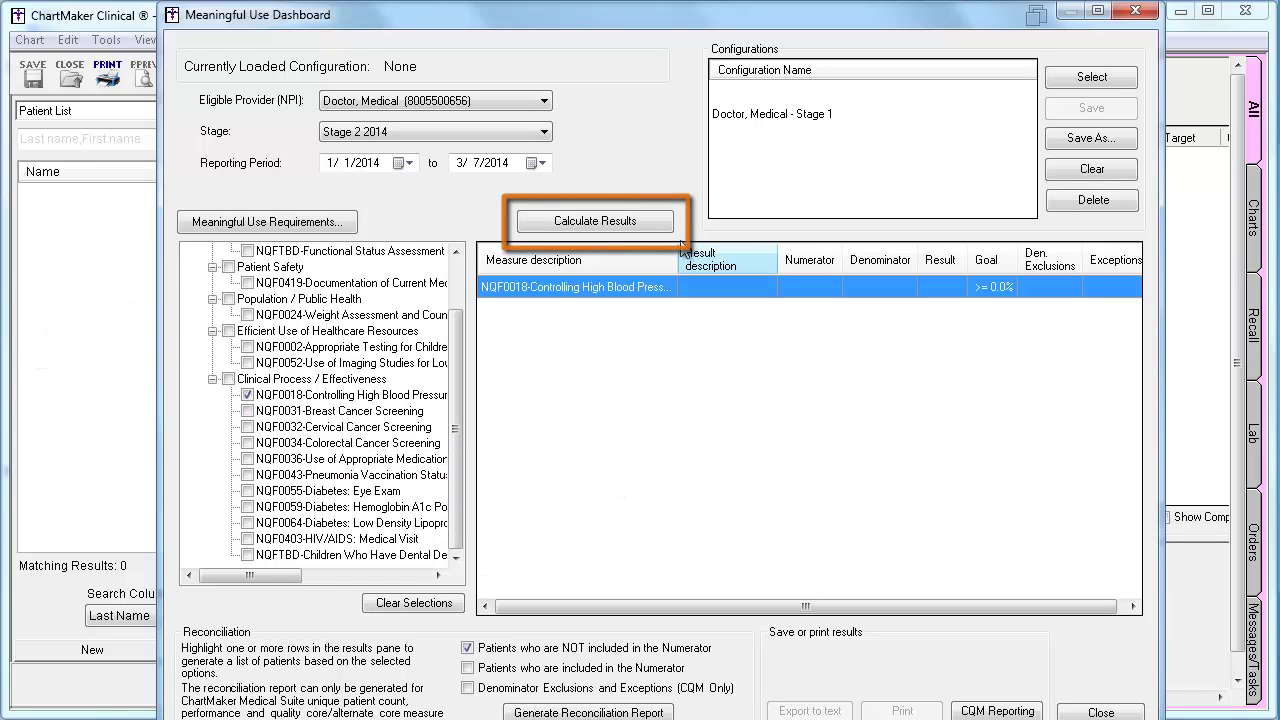
Calculate the NQF0018 result (1 of 1, 100.0%) and open CQM Reporting with Category 3.
click(655, 222)
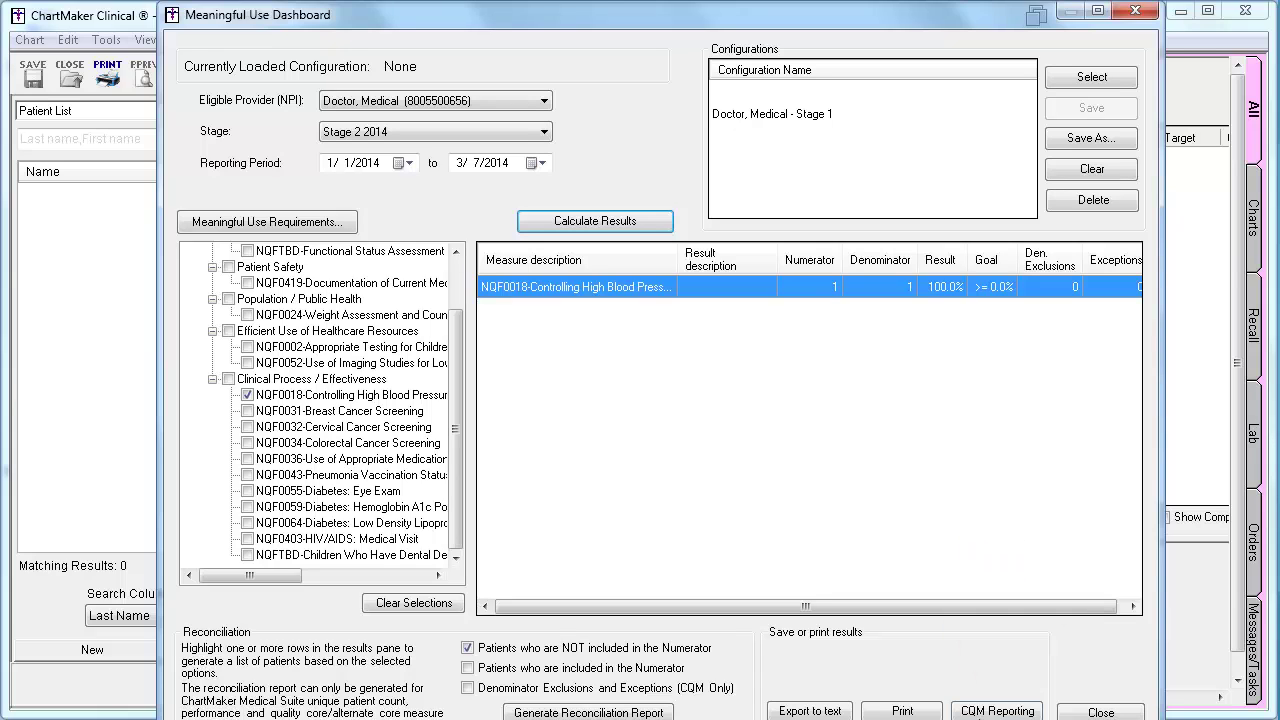
click(990, 711)
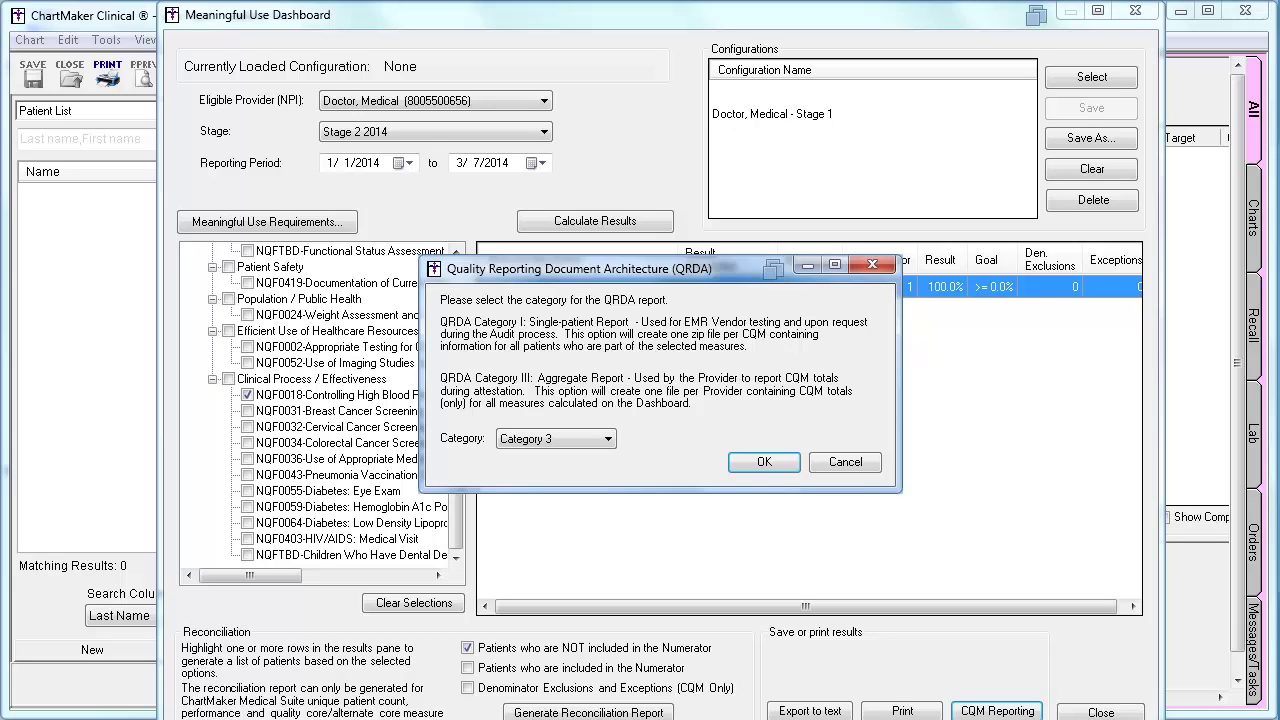
click(764, 463)
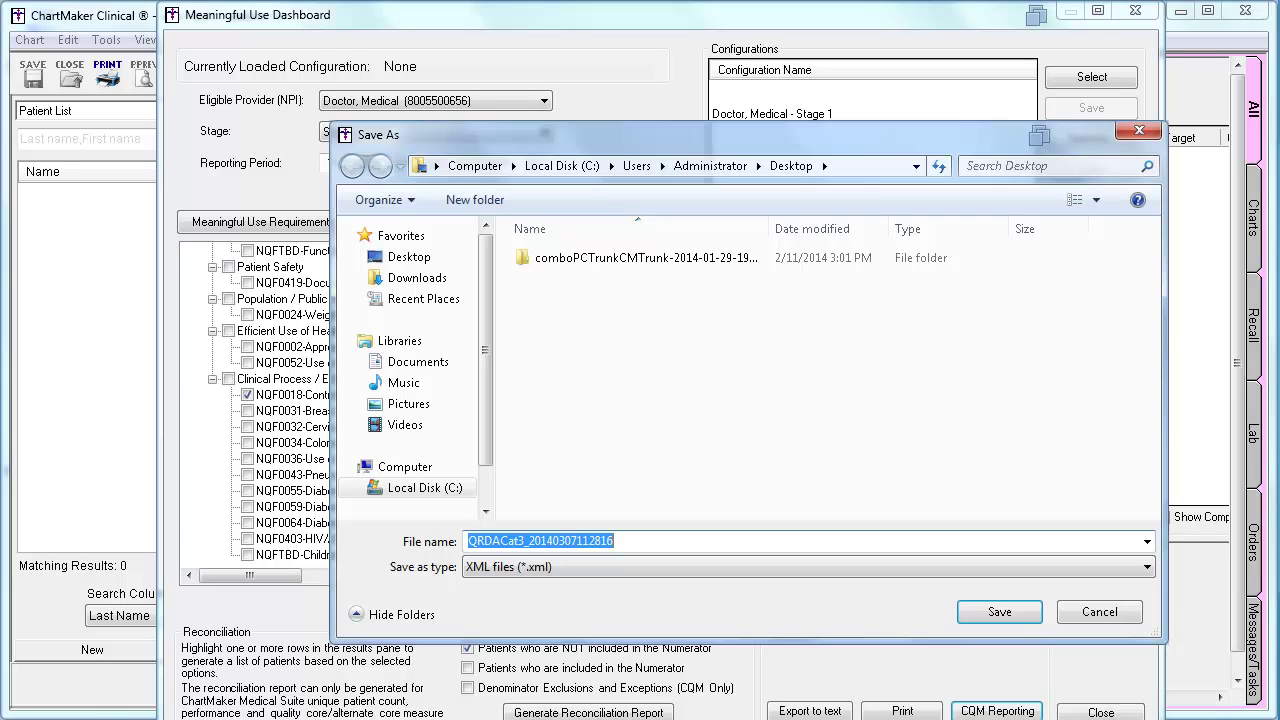
click(1020, 615)
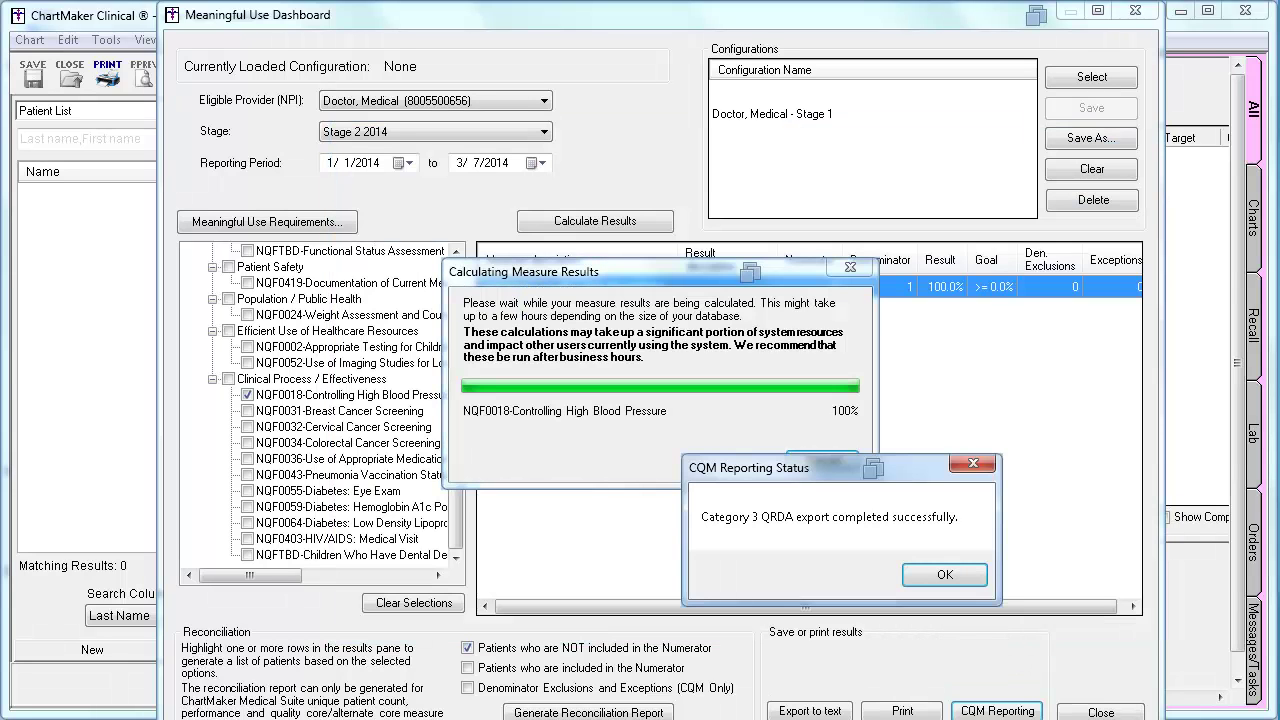
click(944, 575)
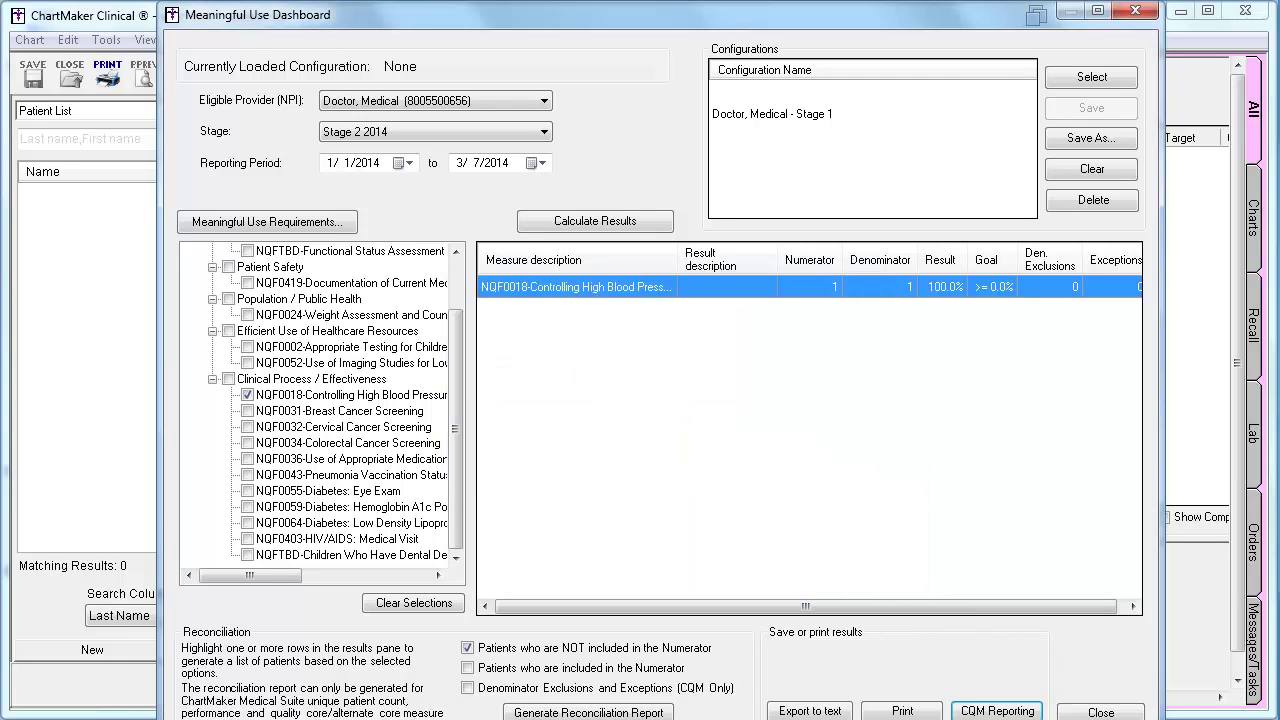